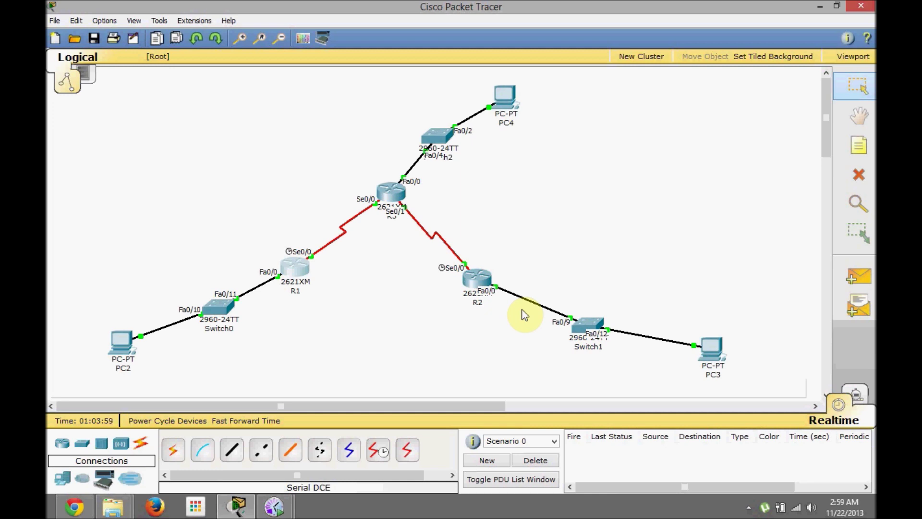
Open the RIP routing settings of router R1 and move its window clear of the topology around R1.
{"action": "left_click", "coordinate": [280, 334]}
{"action": "left_click", "coordinate": [295, 267]}
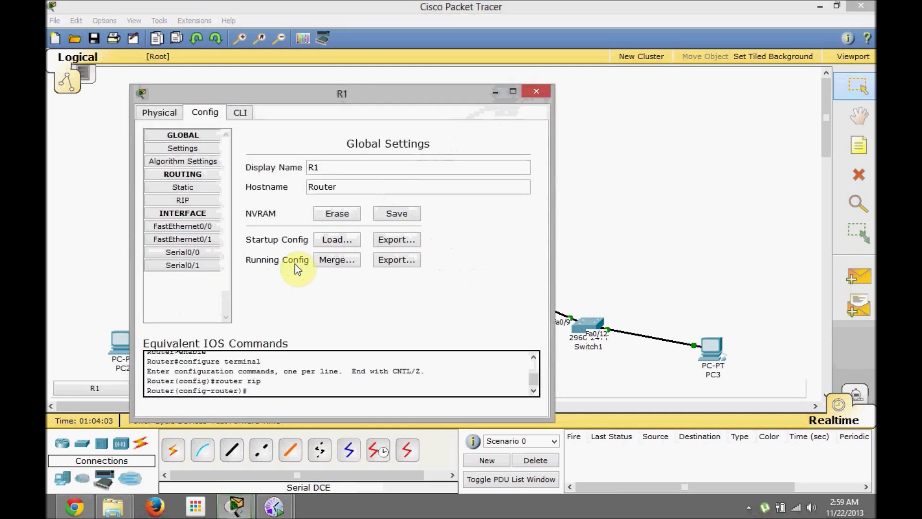
{"action": "left_click", "coordinate": [209, 199]}
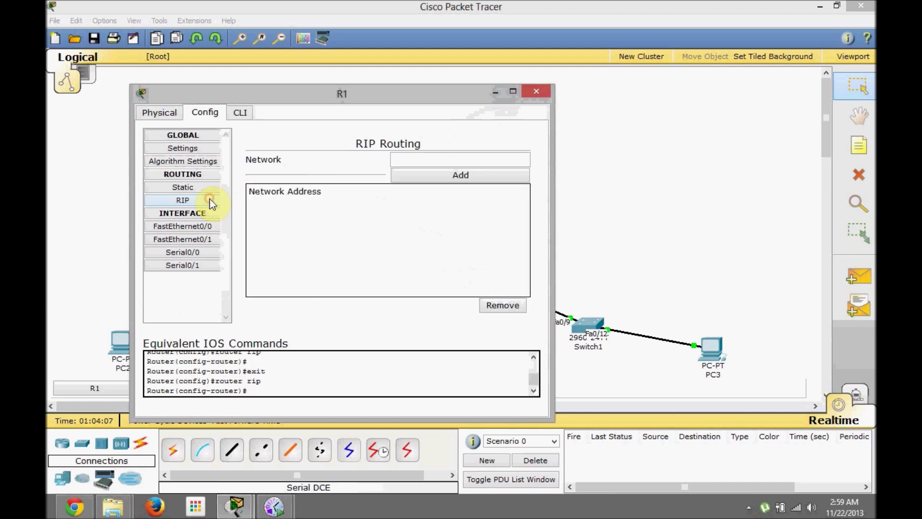
{"action": "left_click_drag", "start_coordinate": [471, 85], "coordinate": [471, 93]}
{"action": "left_click_drag", "start_coordinate": [311, 103], "coordinate": [624, 94]}
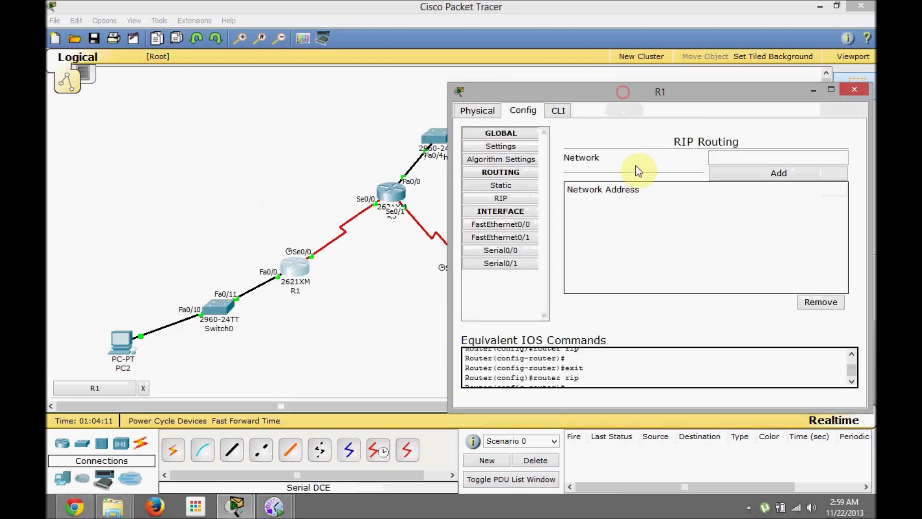
Look through R1's physical view and static routes settings, and return to its RIP routing settings.
{"action": "left_click", "coordinate": [494, 118]}
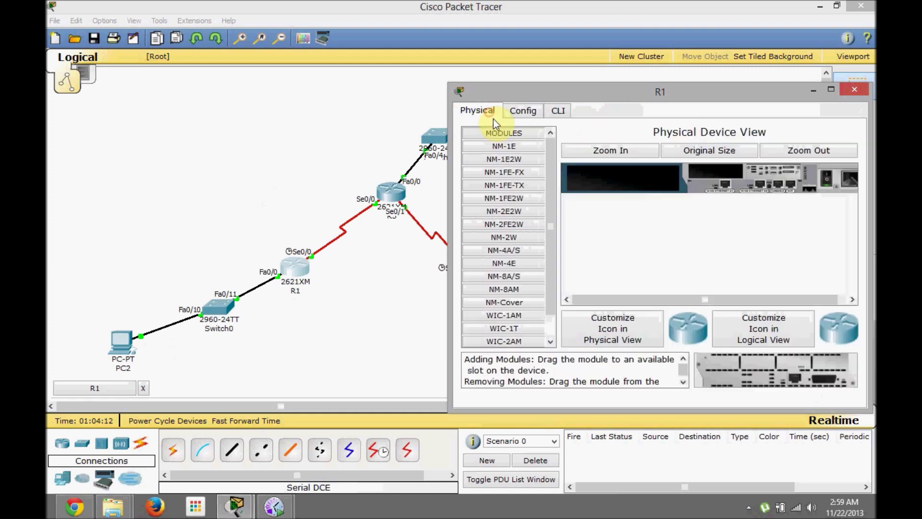
{"action": "left_click", "coordinate": [528, 113]}
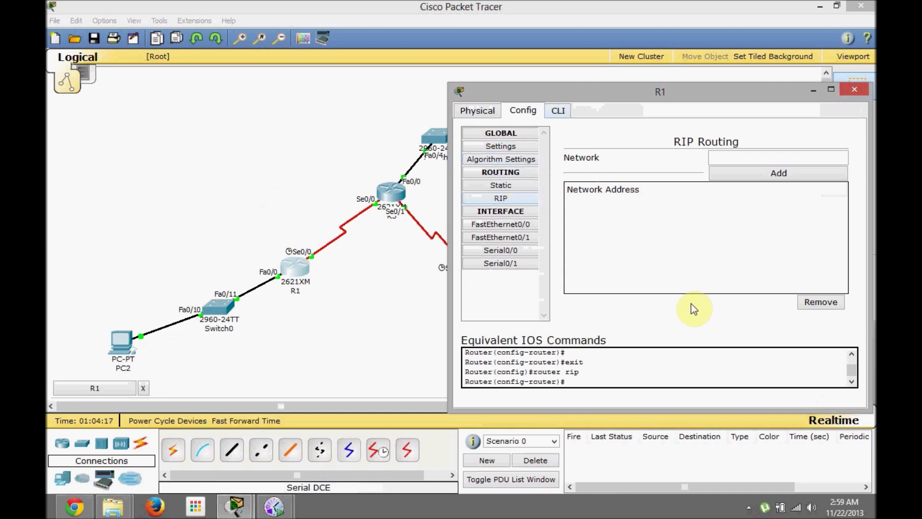
{"action": "left_click", "coordinate": [502, 174]}
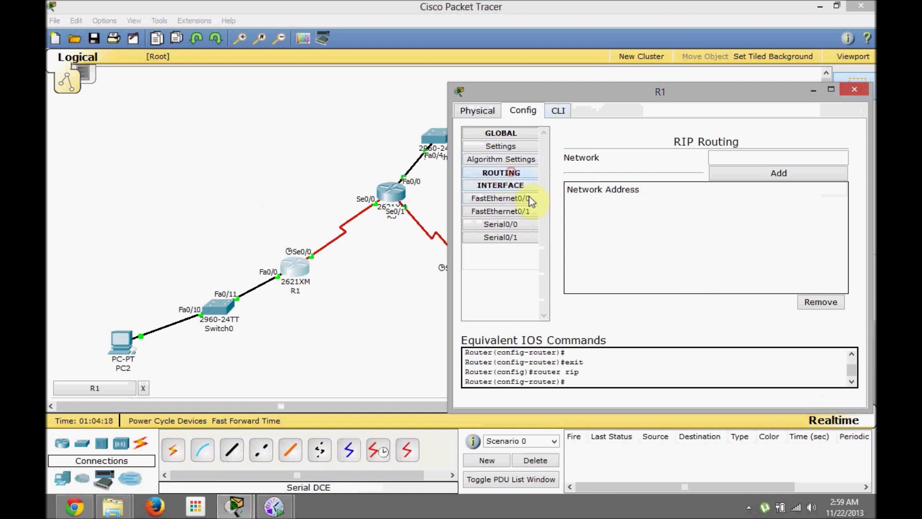
{"action": "left_click", "coordinate": [485, 174]}
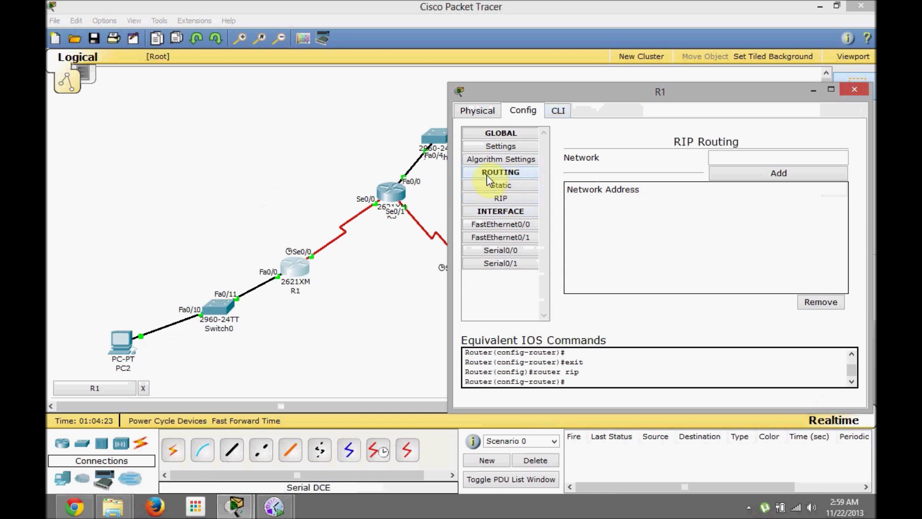
{"action": "left_click", "coordinate": [510, 186]}
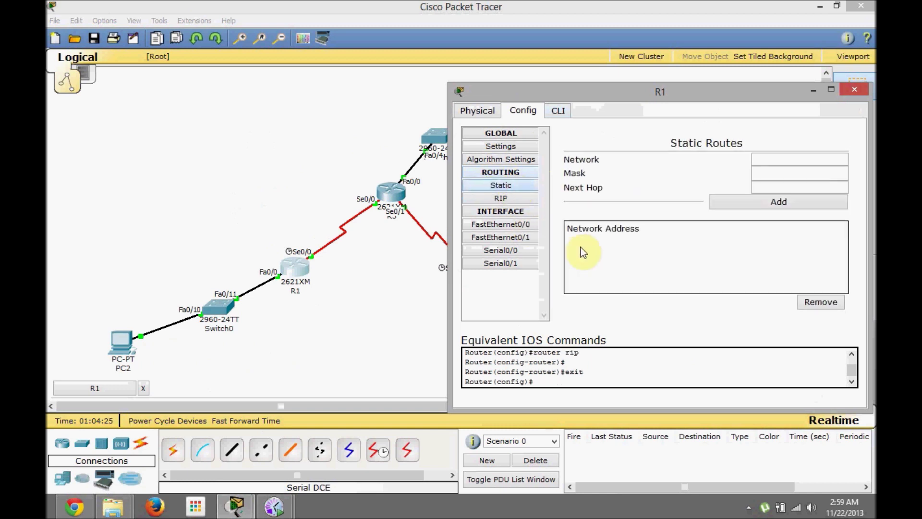
{"action": "left_click", "coordinate": [517, 200]}
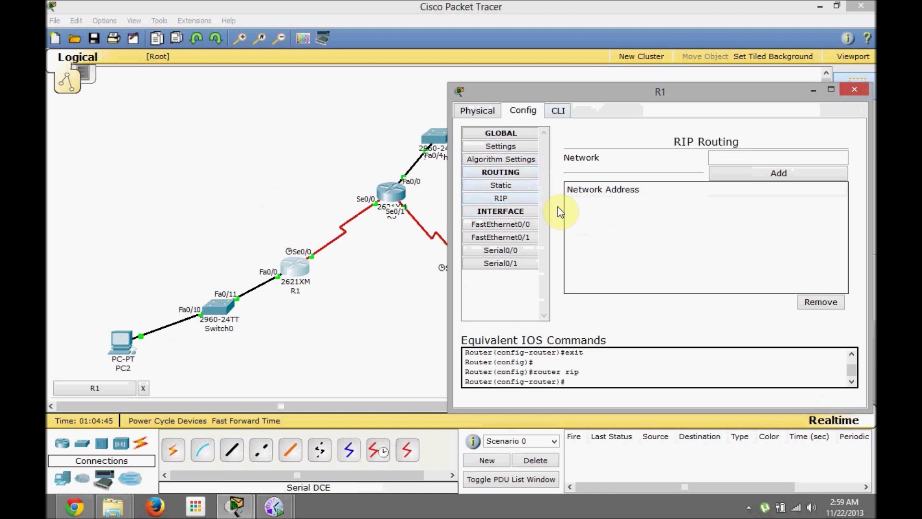
Check R1's interface IP addresses in the topology and enter 192.168.1.0 as its RIP network.
{"action": "left_click", "coordinate": [788, 155]}
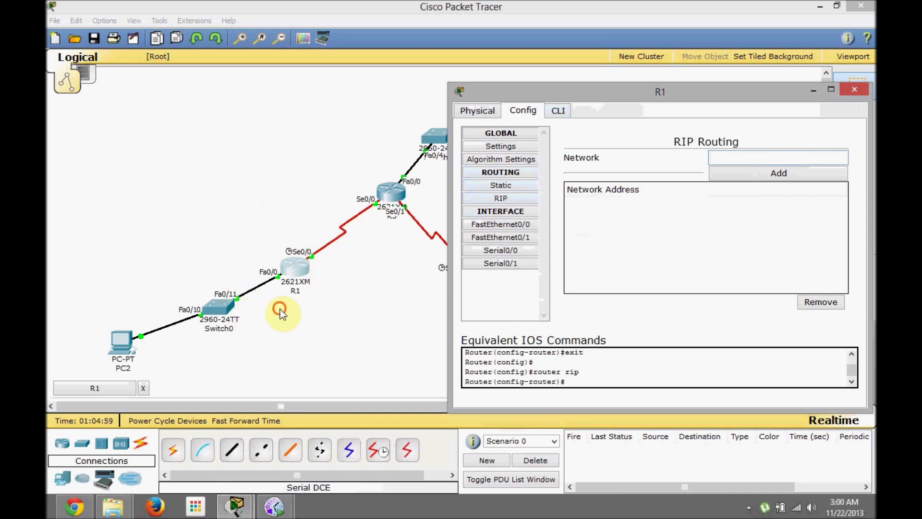
{"action": "left_click", "coordinate": [253, 310]}
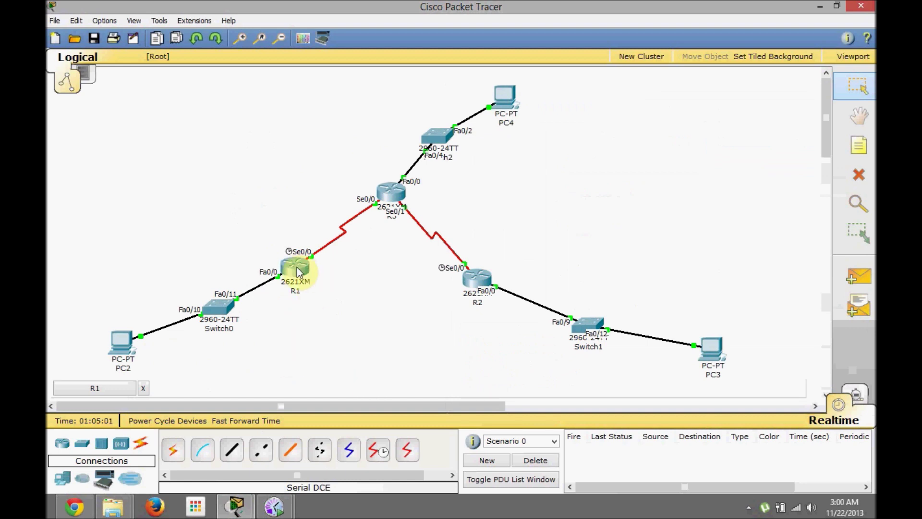
{"action": "mouse_move", "coordinate": [299, 272]}
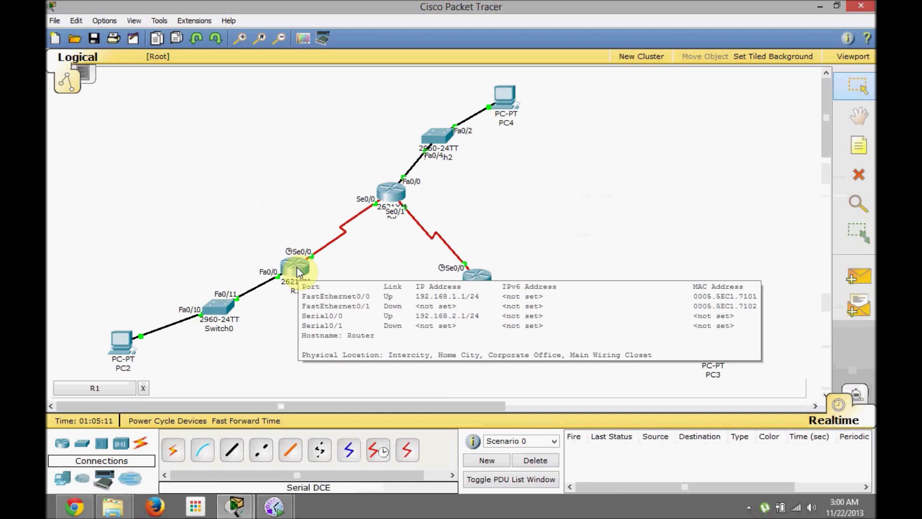
{"action": "left_click", "coordinate": [235, 505]}
{"action": "left_click", "coordinate": [344, 447]}
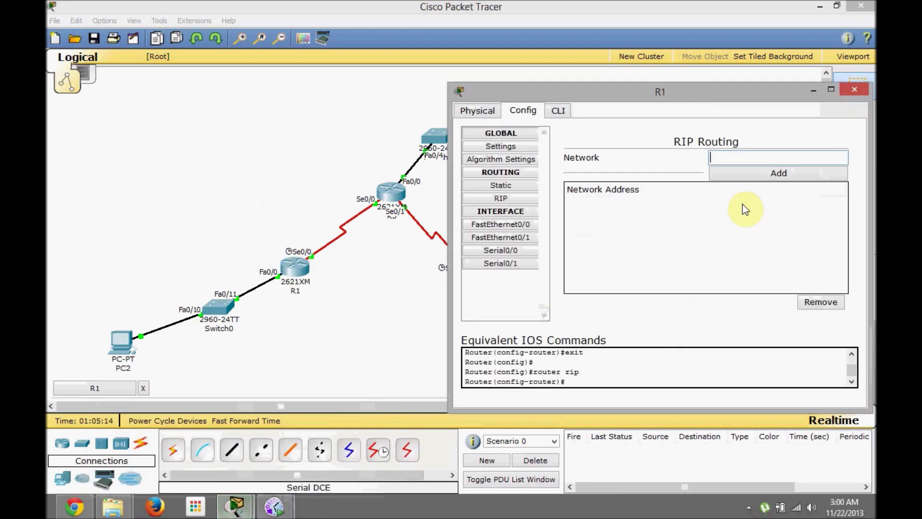
{"action": "left_click", "coordinate": [733, 162]}
{"action": "type", "text": "192"}
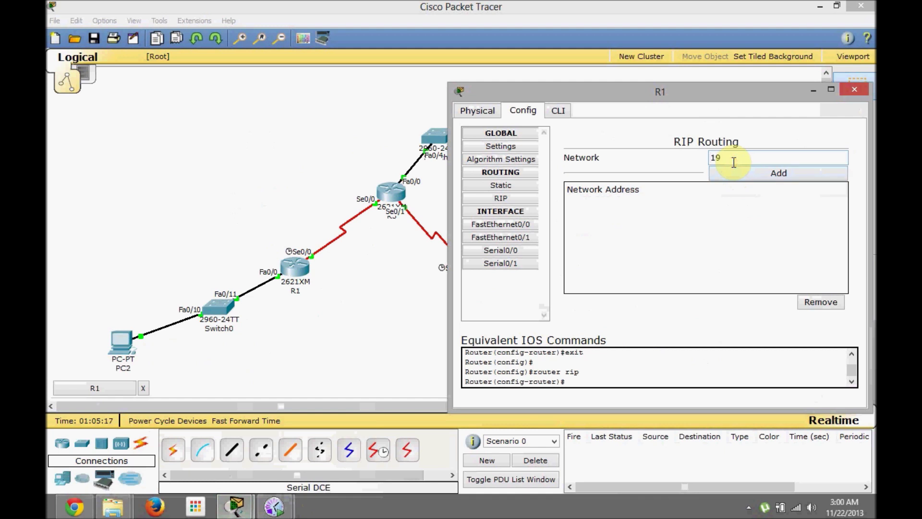
{"action": "type", "text": ".168.1.0"}
Recheck R1's interface addresses and add the entered network 192.168.1.0 to its RIP network list.
{"action": "double_click", "coordinate": [788, 155]}
{"action": "left_click", "coordinate": [771, 156]}
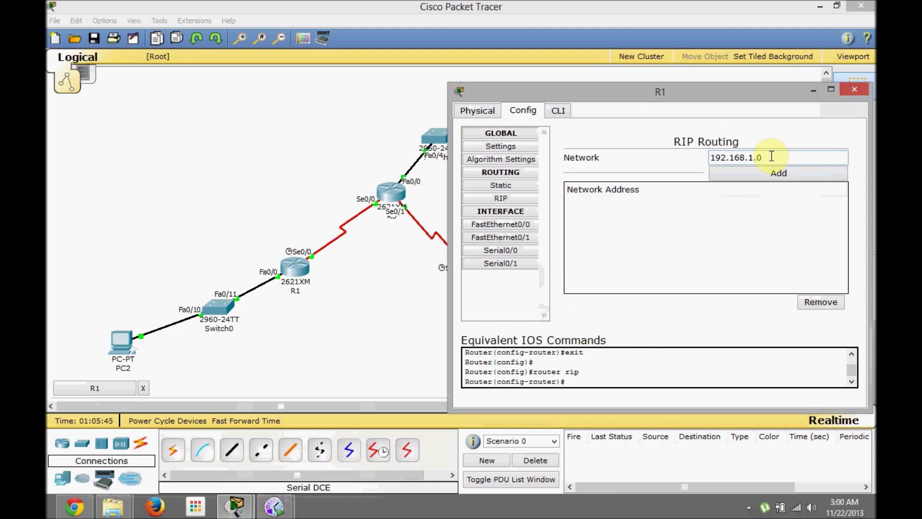
{"action": "left_click", "coordinate": [383, 328]}
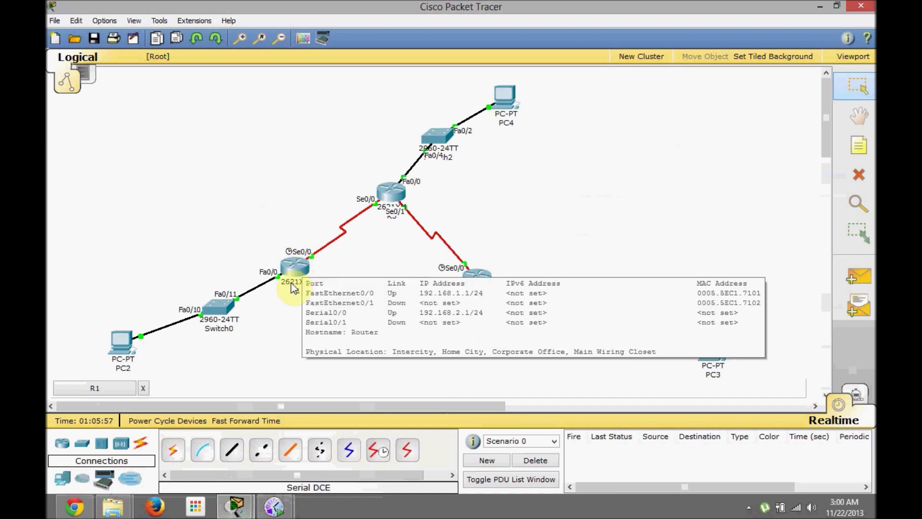
{"action": "mouse_move", "coordinate": [236, 506]}
{"action": "left_click", "coordinate": [302, 435]}
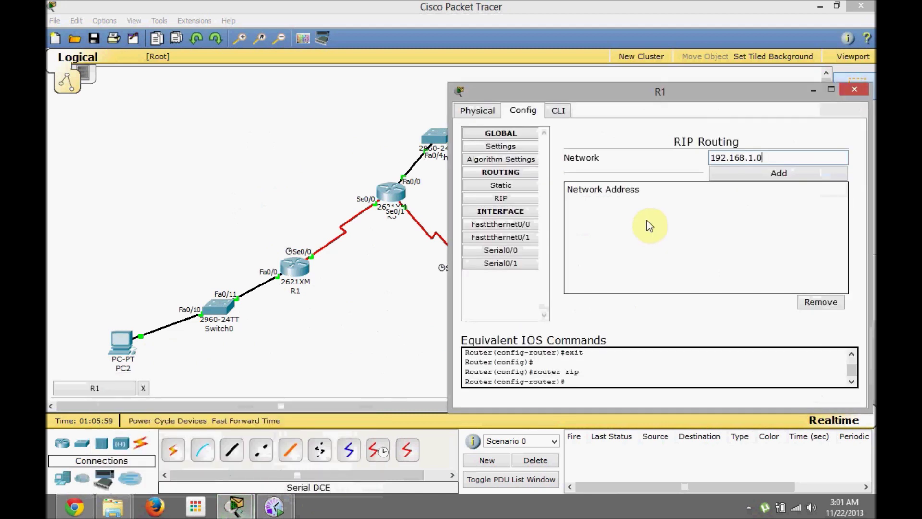
{"action": "left_click", "coordinate": [762, 176]}
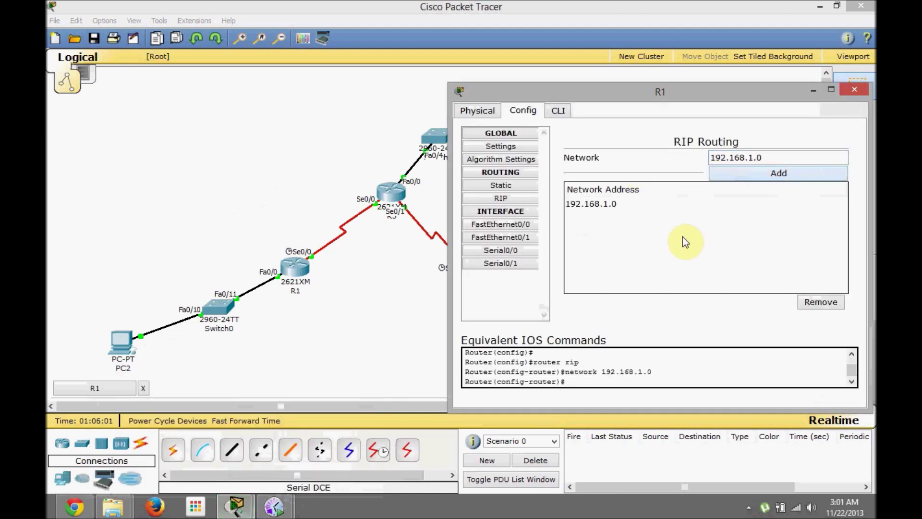
Check R1's serial interface address, add network 192.168.2.0 to its RIP network list, and close the R1 window.
{"action": "left_click", "coordinate": [310, 332]}
{"action": "mouse_move", "coordinate": [304, 268]}
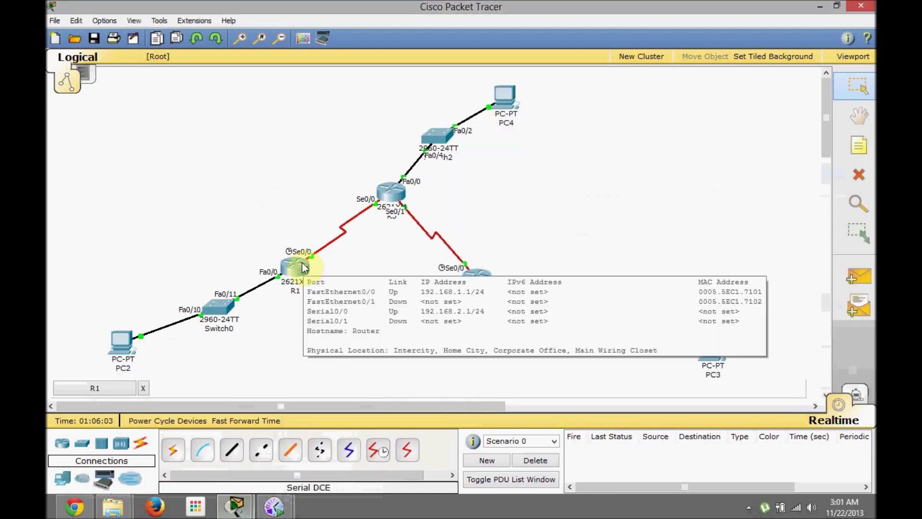
{"action": "left_click", "coordinate": [236, 505]}
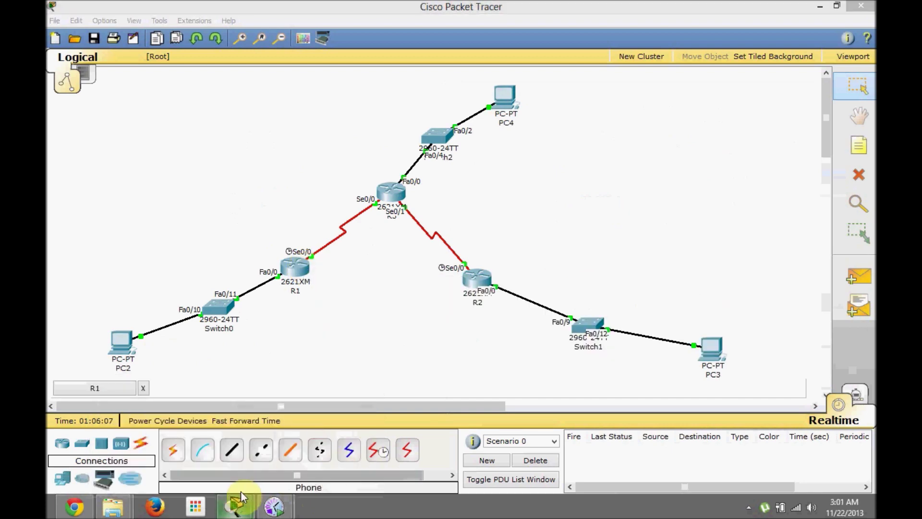
{"action": "mouse_move", "coordinate": [237, 504]}
{"action": "left_click", "coordinate": [315, 432]}
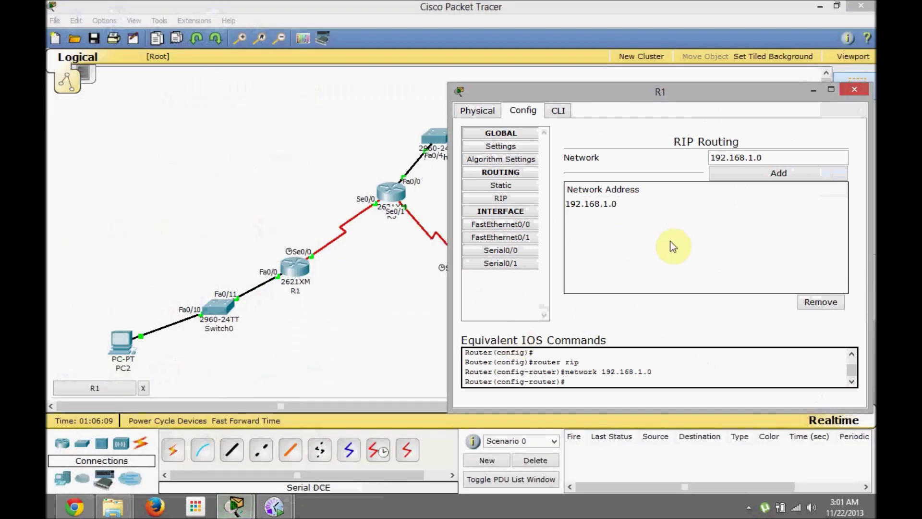
{"action": "left_click", "coordinate": [619, 204]}
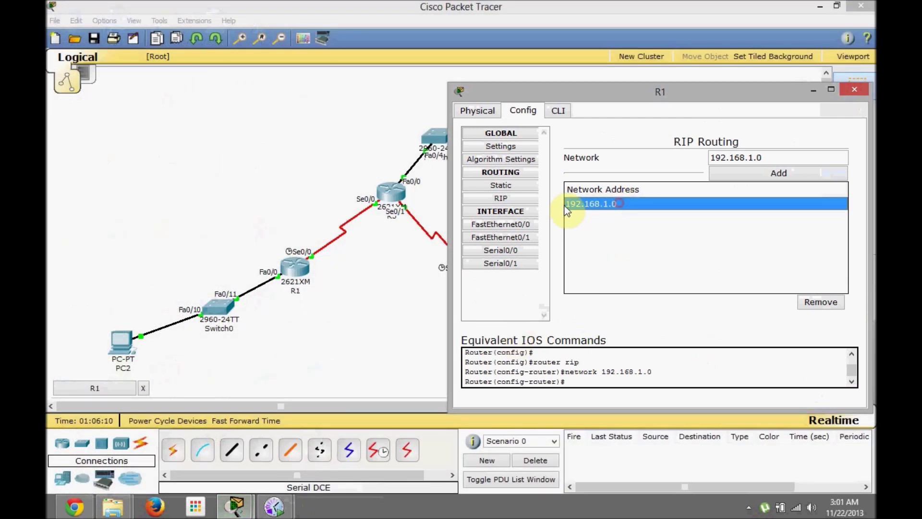
{"action": "left_click", "coordinate": [777, 158]}
{"action": "left_click", "coordinate": [750, 157]}
{"action": "key", "text": "Delete"}
{"action": "type", "text": "2"}
{"action": "left_click", "coordinate": [752, 171]}
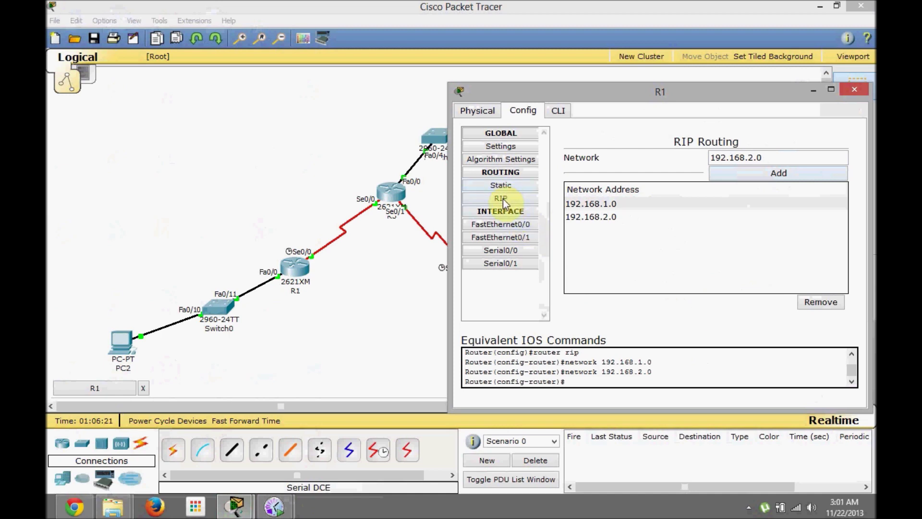
{"action": "left_click", "coordinate": [854, 89]}
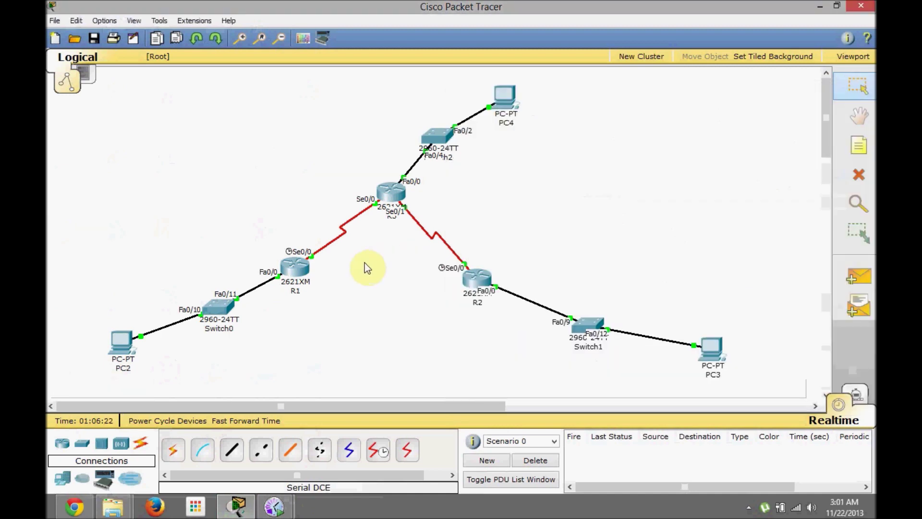
Open the RIP routing settings of router R3 and check the interface IP addresses of the routers in the topology.
{"action": "left_click", "coordinate": [391, 194]}
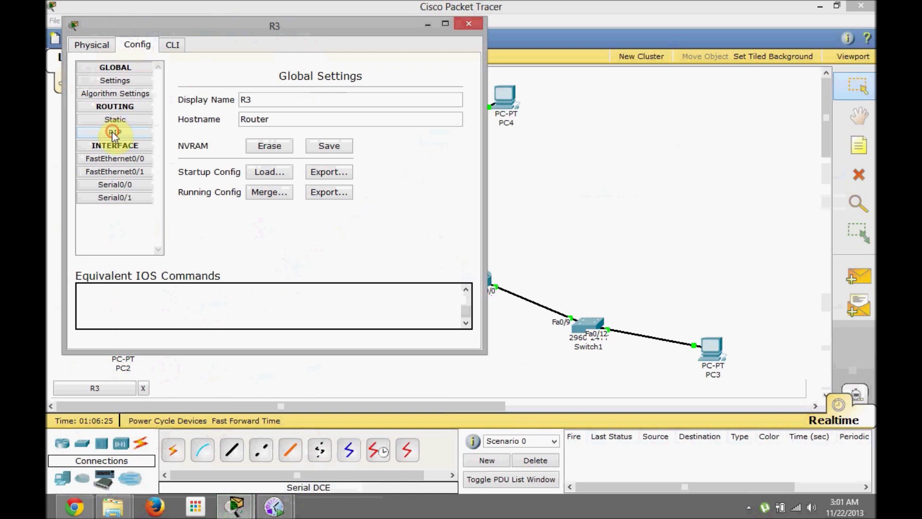
{"action": "left_click", "coordinate": [114, 131]}
{"action": "left_click_drag", "start_coordinate": [593, 59], "coordinate": [703, 65]}
{"action": "left_click", "coordinate": [553, 177]}
{"action": "left_click", "coordinate": [442, 206]}
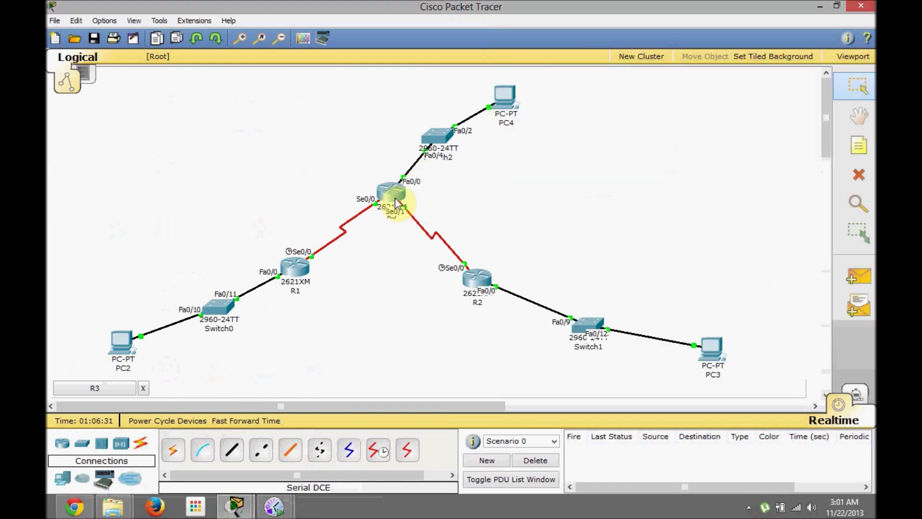
{"action": "mouse_move", "coordinate": [395, 201]}
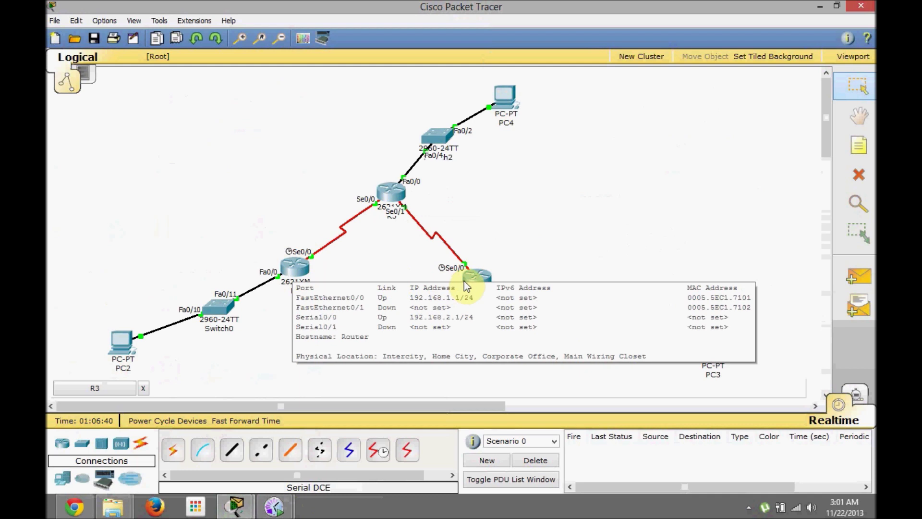
{"action": "mouse_move", "coordinate": [464, 281]}
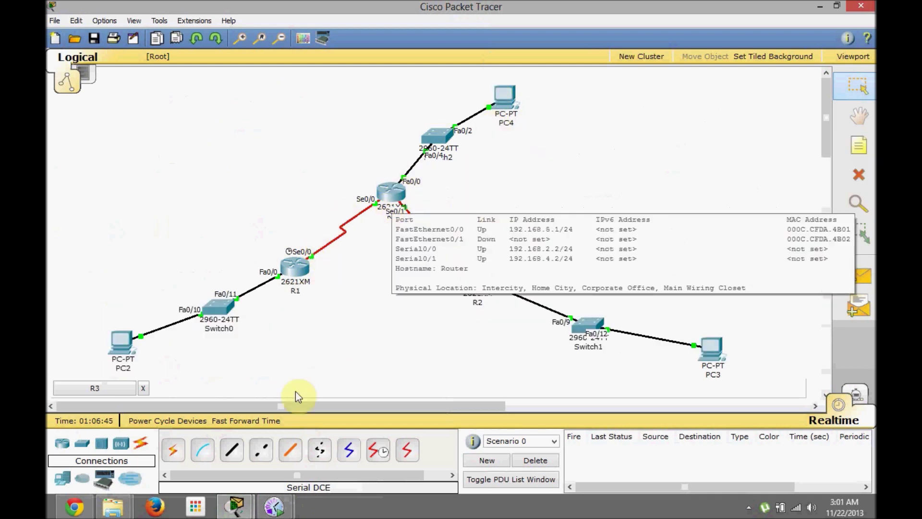
{"action": "mouse_move", "coordinate": [236, 509]}
{"action": "left_click", "coordinate": [336, 449]}
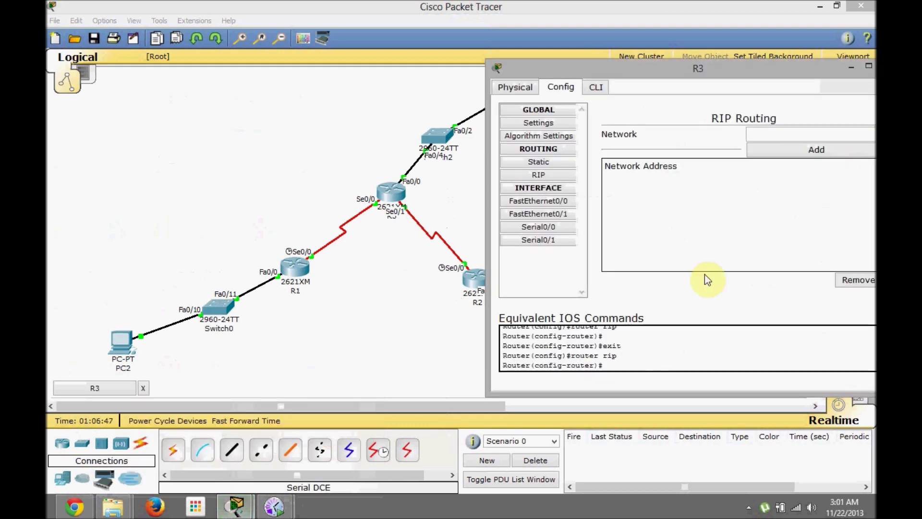
Check R3's interface addresses in the topology and add network 192.168.5.0 to its RIP network list.
{"action": "left_click", "coordinate": [764, 133]}
{"action": "type", "text": "192.1"}
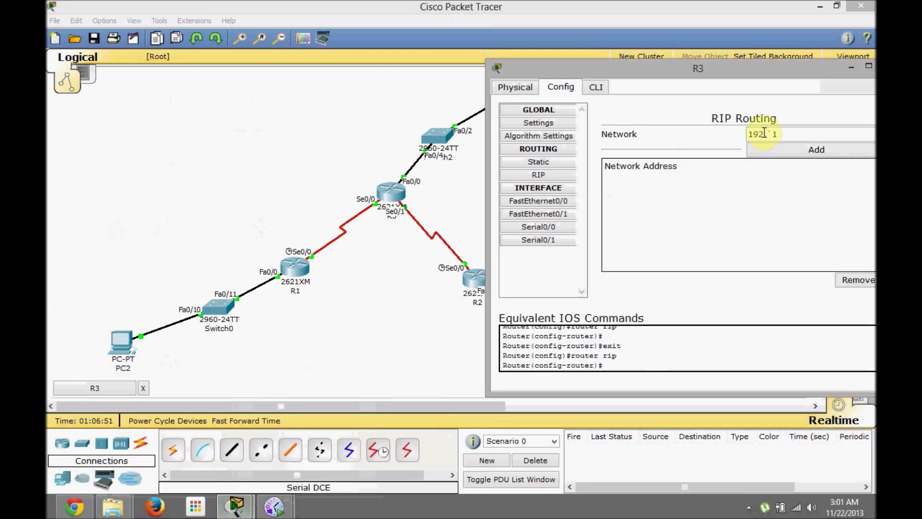
{"action": "key", "text": "BackSpace"}
{"action": "key", "text": "BackSpace"}
{"action": "type", "text": ".168."}
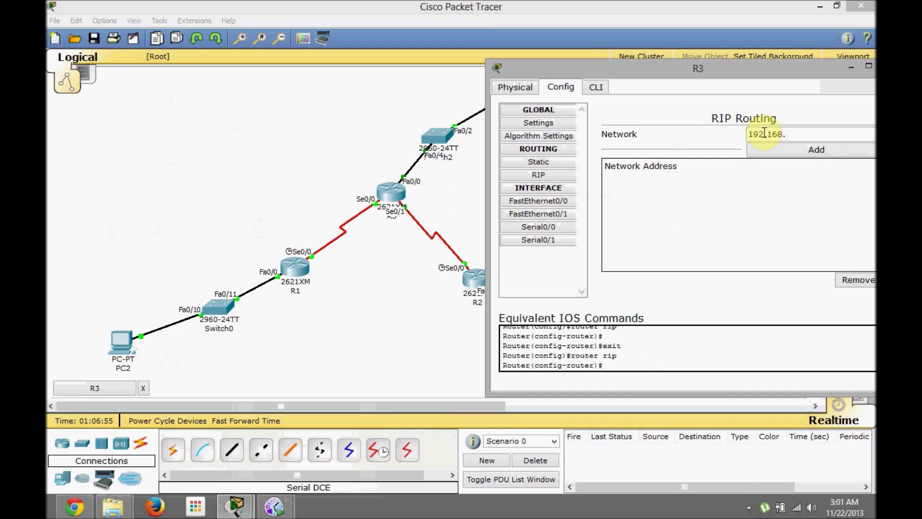
{"action": "left_click", "coordinate": [378, 299]}
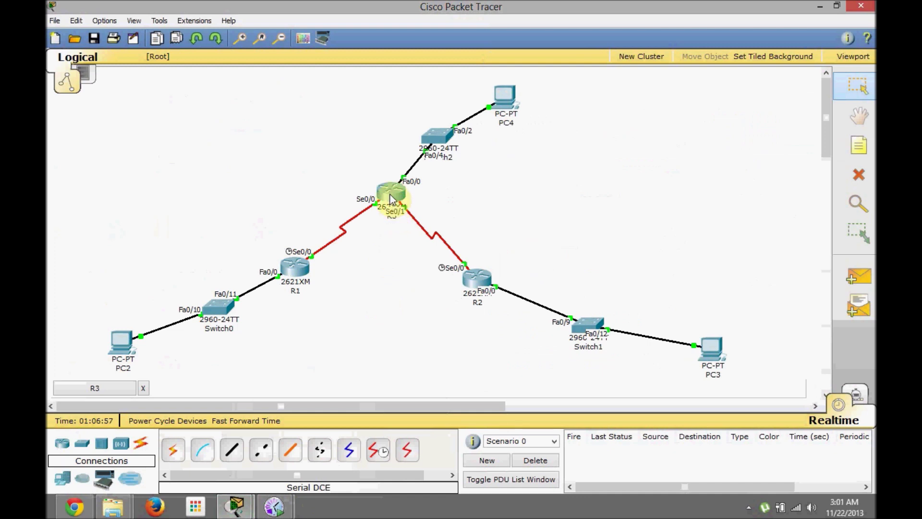
{"action": "mouse_move", "coordinate": [390, 198]}
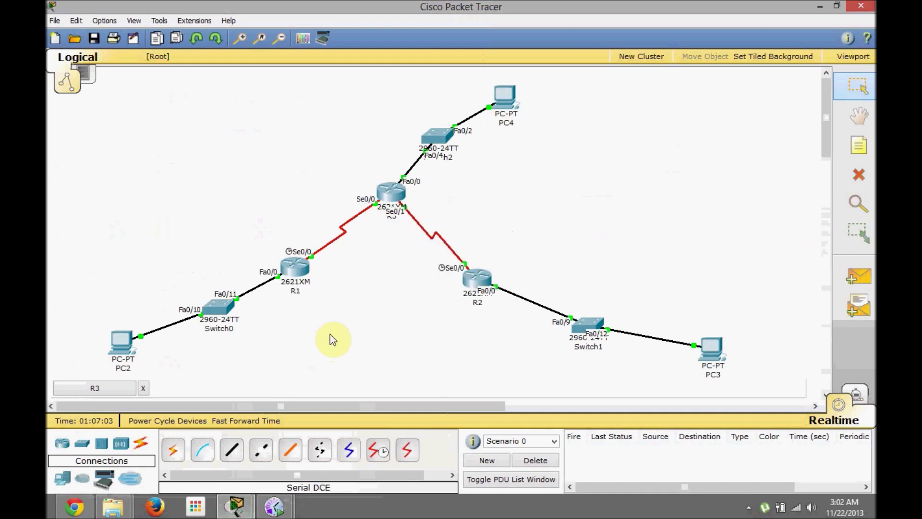
{"action": "mouse_move", "coordinate": [236, 506]}
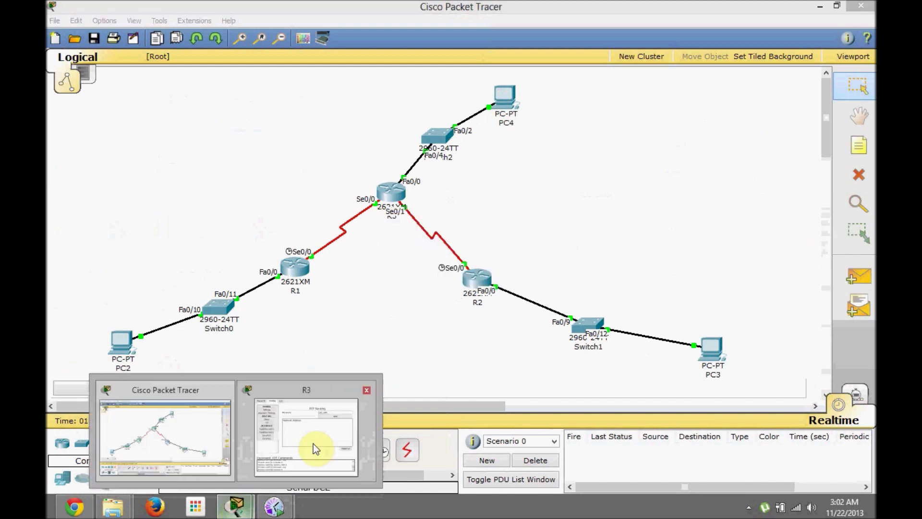
{"action": "left_click", "coordinate": [313, 444]}
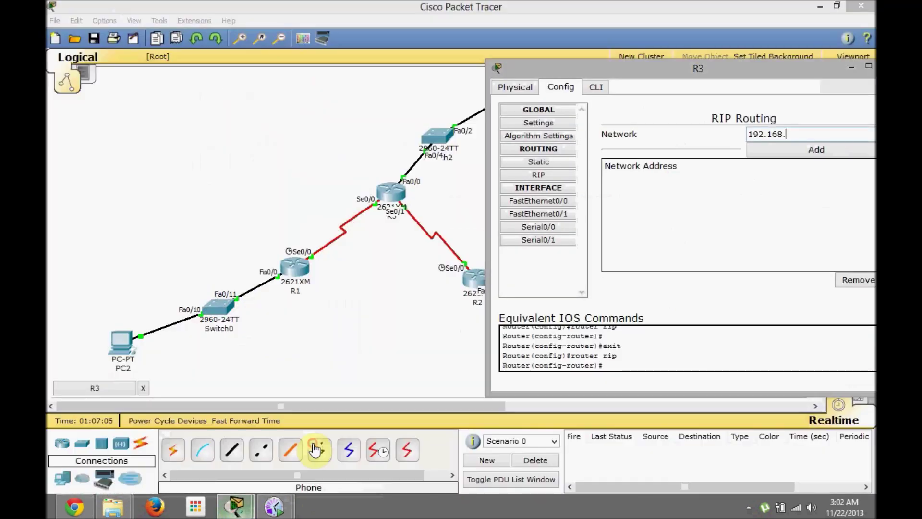
{"action": "type", "text": "5.0"}
{"action": "left_click", "coordinate": [809, 150]}
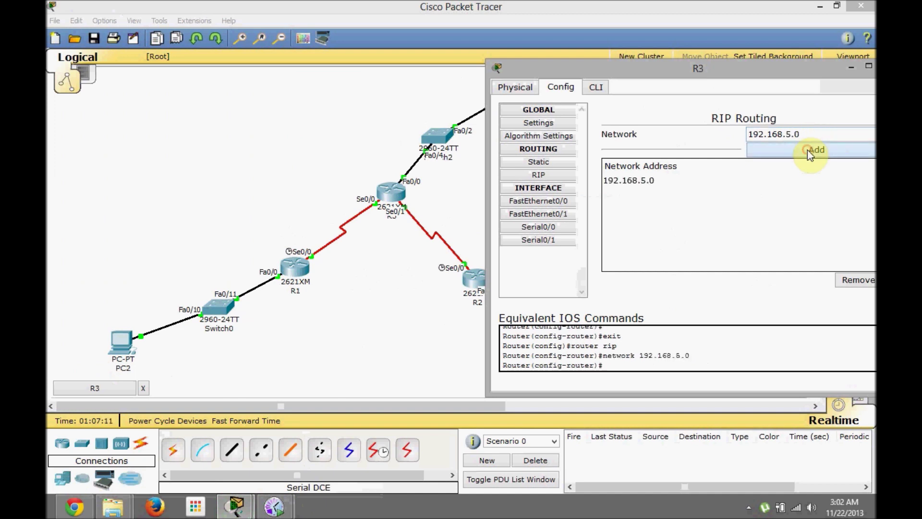
Add networks 192.168.2.0 and 192.168.4.0 to R3's RIP network list and close the R3 window.
{"action": "left_click", "coordinate": [792, 135]}
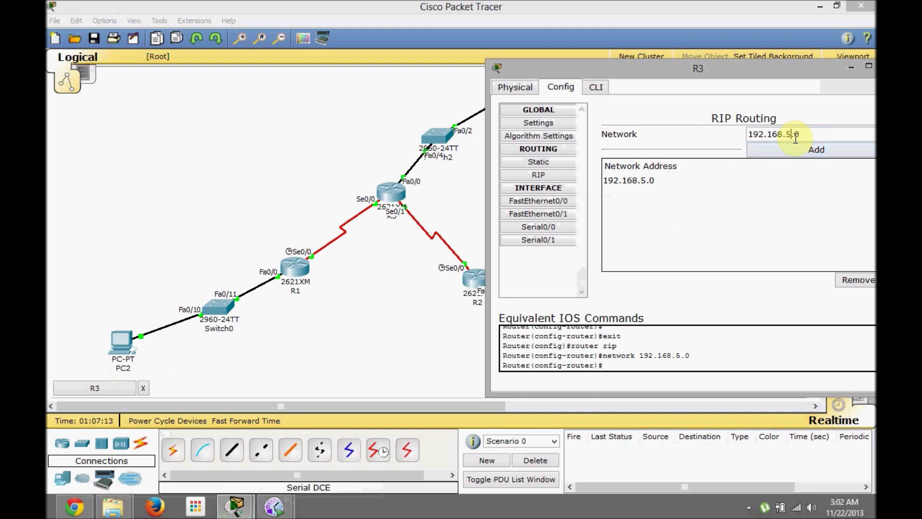
{"action": "key", "text": "BackSpace"}
{"action": "type", "text": "2"}
{"action": "left_click", "coordinate": [791, 146]}
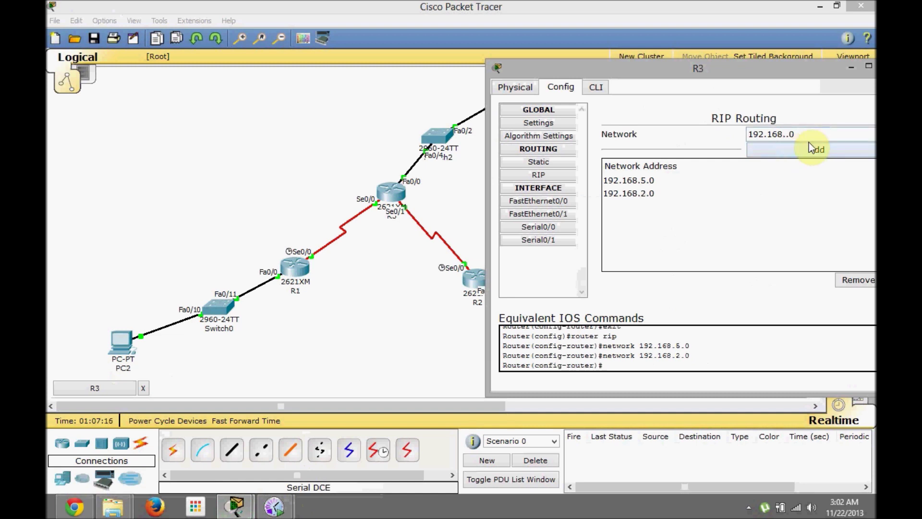
{"action": "type", "text": "4"}
{"action": "left_click", "coordinate": [809, 151]}
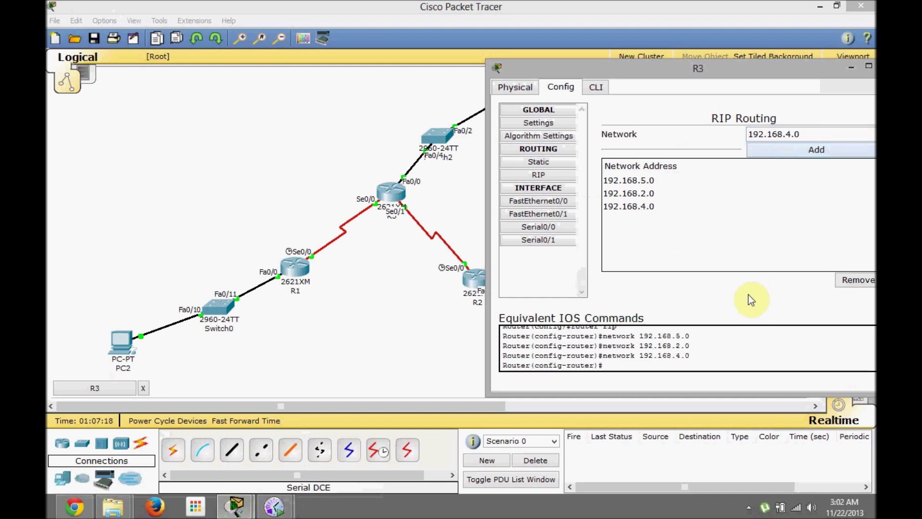
{"action": "left_click_drag", "start_coordinate": [756, 74], "coordinate": [576, 98]}
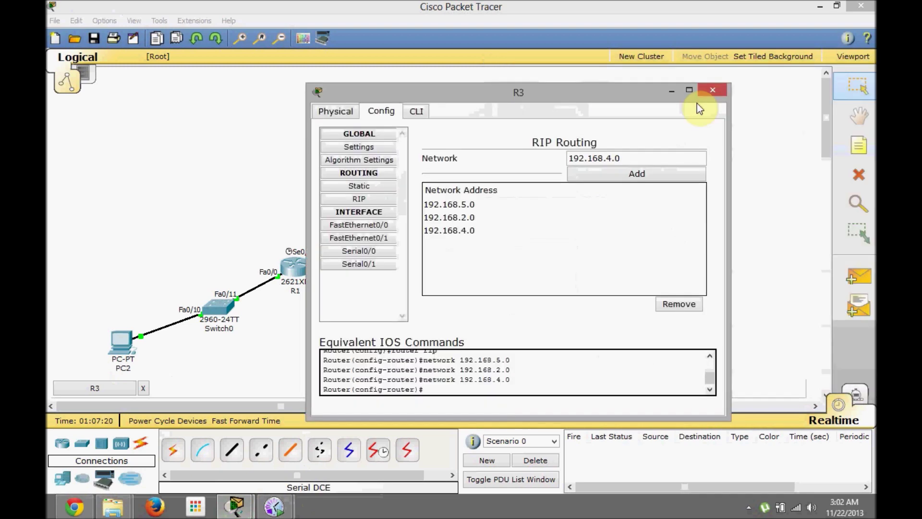
{"action": "left_click", "coordinate": [722, 91]}
Open the RIP routing settings of router R2 and add network 192.168.4.0 to its network list.
{"action": "left_click", "coordinate": [474, 276]}
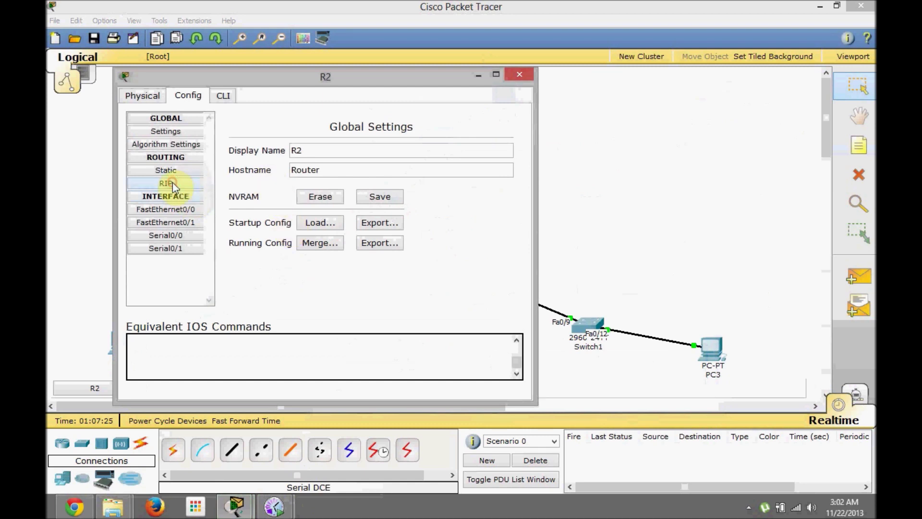
{"action": "left_click", "coordinate": [169, 183]}
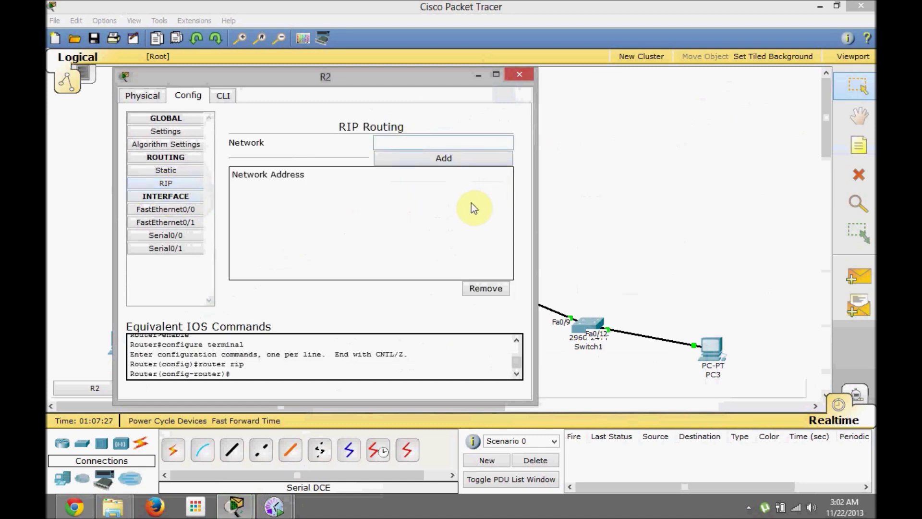
{"action": "type", "text": "192.168.4.0"}
{"action": "left_click", "coordinate": [451, 160]}
Check R2's interface addresses in the topology, add network 192.168.3.0 to its RIP network list, and close the R2 window.
{"action": "left_click_drag", "start_coordinate": [394, 77], "coordinate": [669, 128]}
{"action": "left_click", "coordinate": [482, 282]}
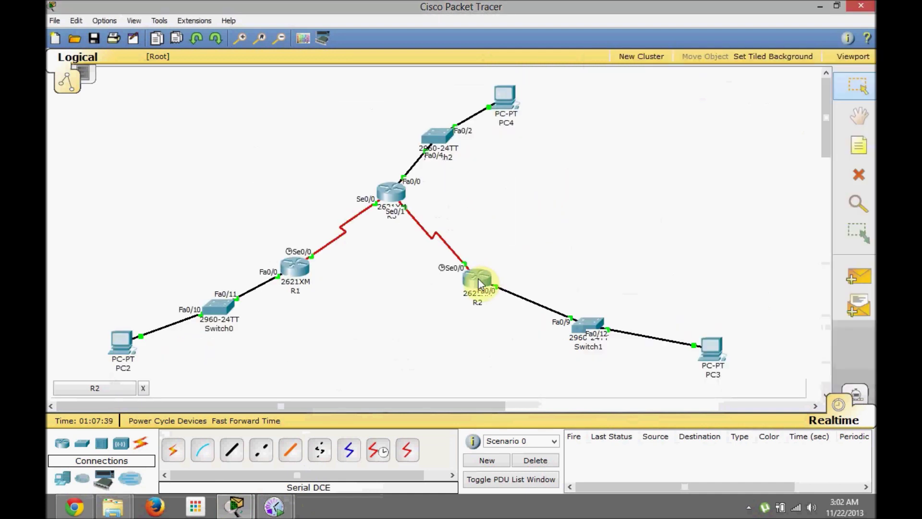
{"action": "mouse_move", "coordinate": [479, 279]}
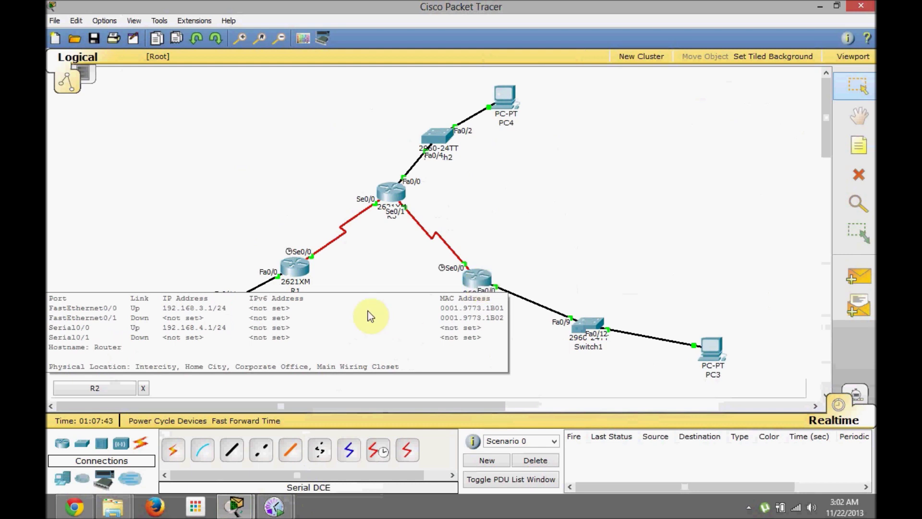
{"action": "left_click", "coordinate": [247, 501]}
{"action": "left_click", "coordinate": [306, 457]}
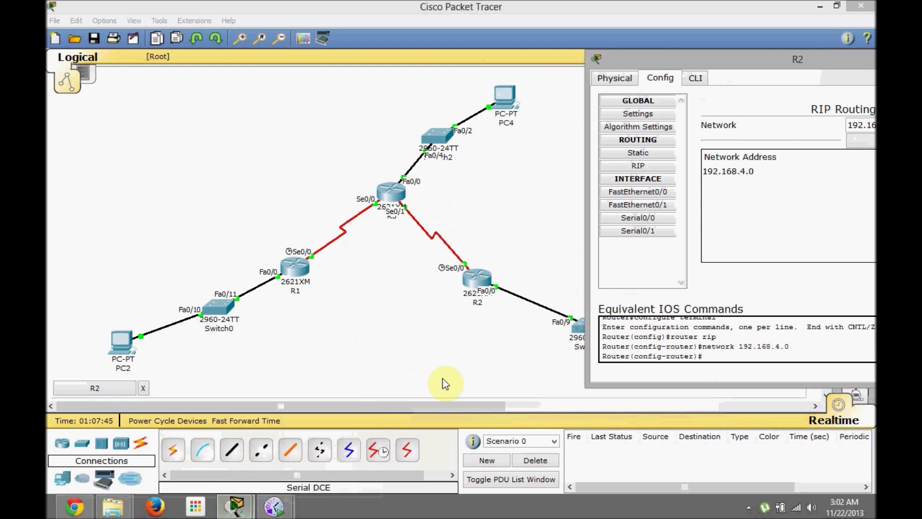
{"action": "left_click_drag", "start_coordinate": [674, 60], "coordinate": [558, 73]}
{"action": "left_click", "coordinate": [741, 138]}
{"action": "left_click", "coordinate": [772, 138]}
{"action": "key", "text": "BackSpace"}
{"action": "type", "text": "3.0"}
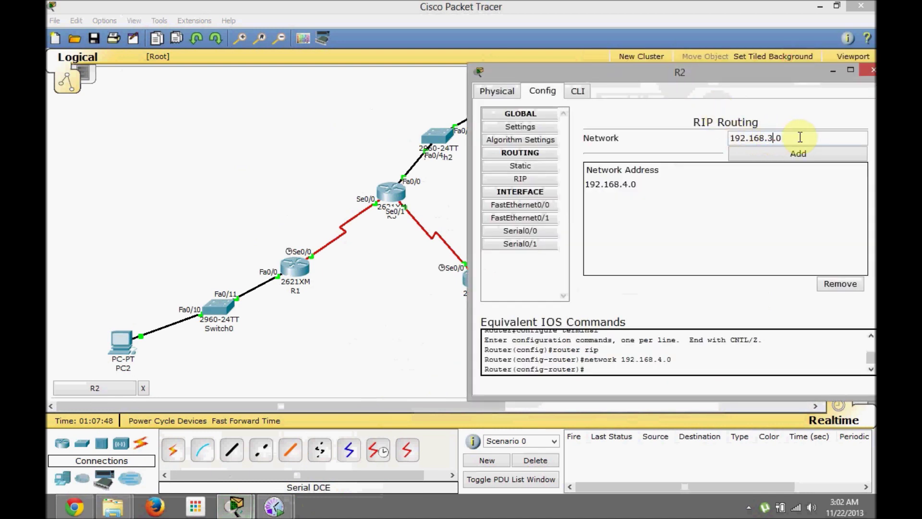
{"action": "left_click", "coordinate": [792, 155]}
{"action": "left_click_drag", "start_coordinate": [783, 79], "coordinate": [680, 91]}
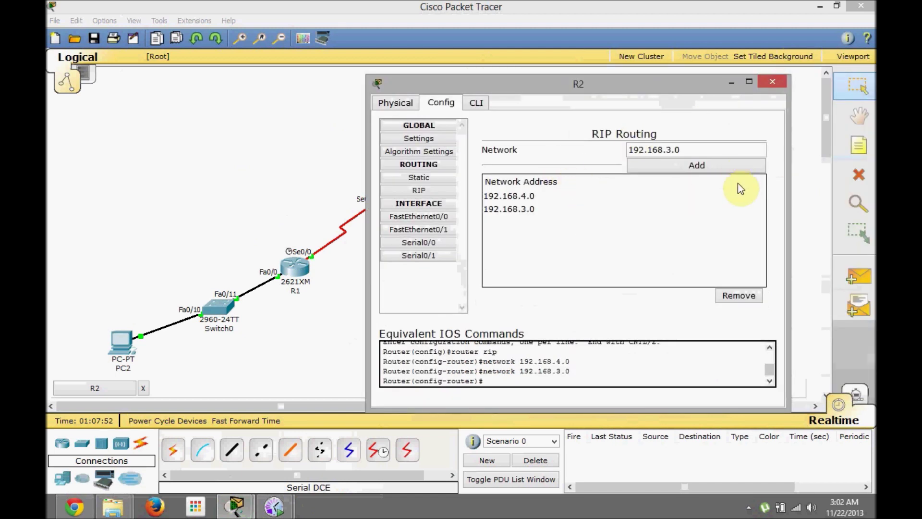
{"action": "left_click", "coordinate": [771, 82]}
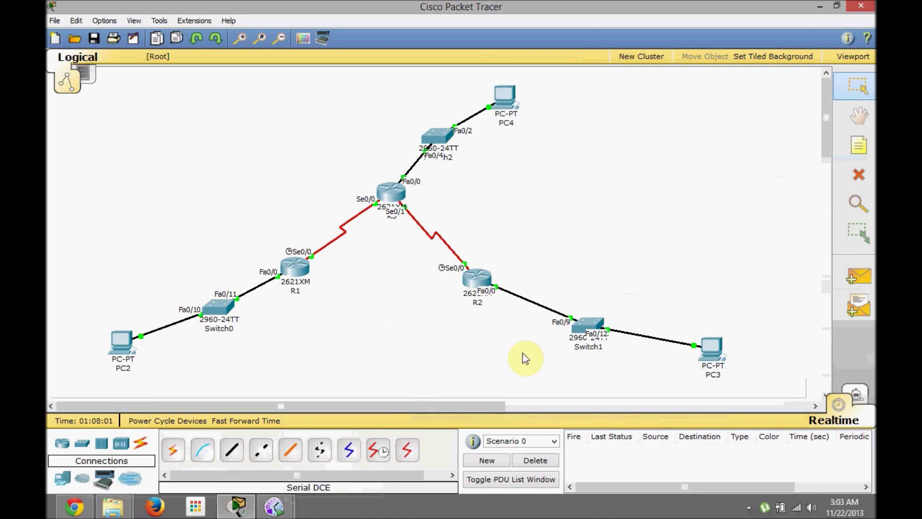
Test connectivity by sending simple PDUs from PC3 to PC4, from PC3 to PC2, and from PC2 to PC4.
{"action": "left_click", "coordinate": [840, 284]}
{"action": "left_click", "coordinate": [713, 348]}
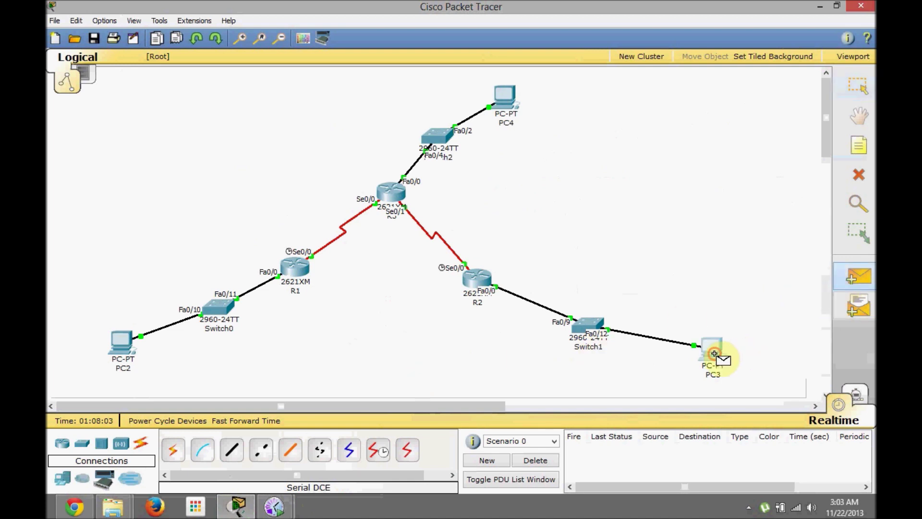
{"action": "left_click", "coordinate": [503, 101]}
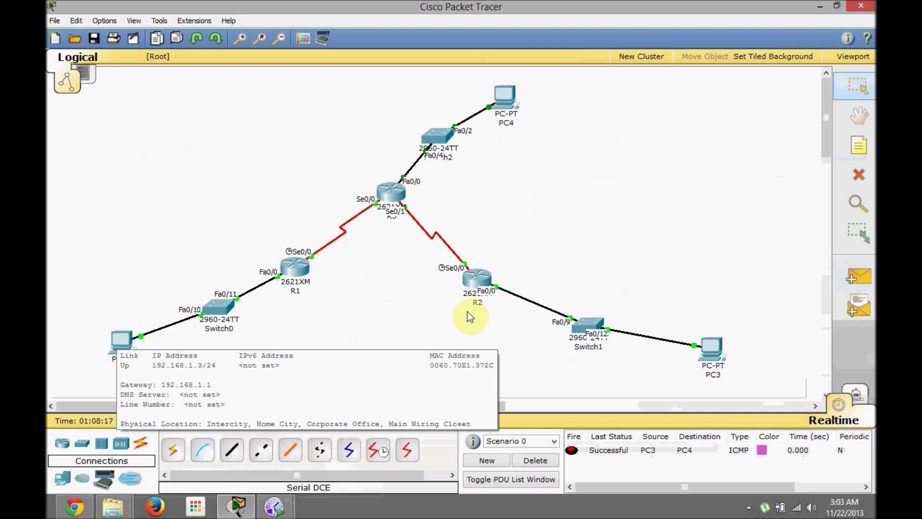
{"action": "left_click", "coordinate": [859, 276]}
{"action": "left_click", "coordinate": [714, 346]}
{"action": "left_click", "coordinate": [123, 343]}
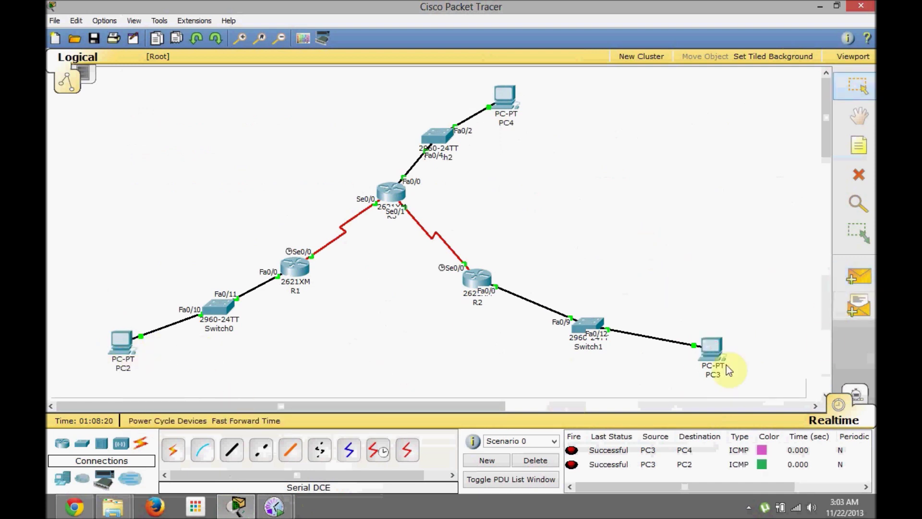
{"action": "left_click", "coordinate": [857, 274]}
{"action": "left_click", "coordinate": [124, 345]}
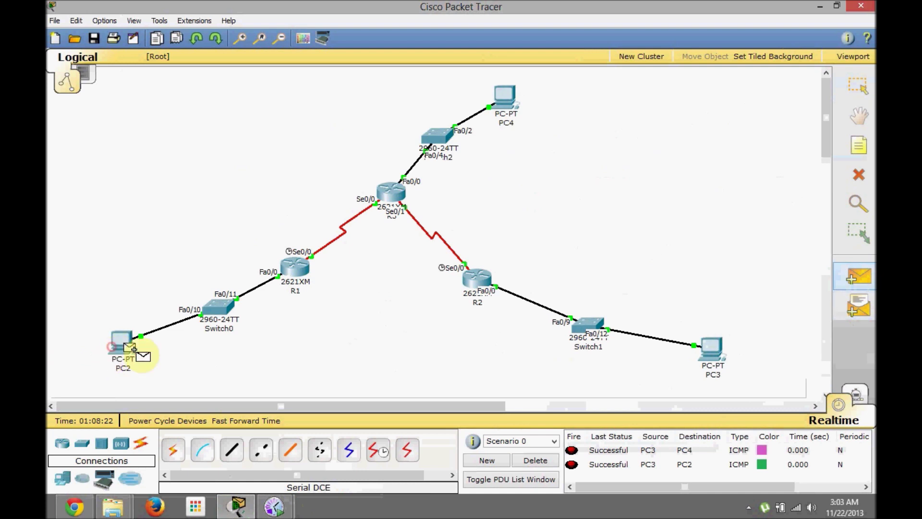
{"action": "left_click", "coordinate": [521, 117]}
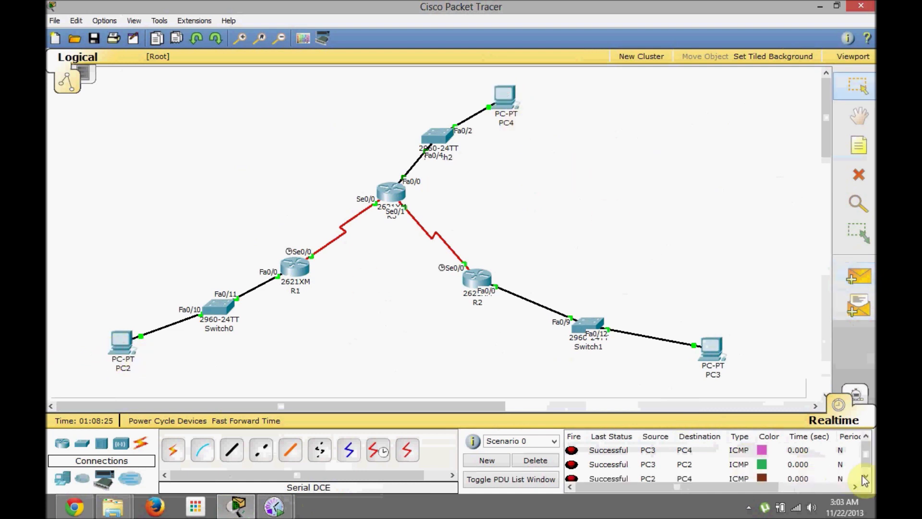
Delete Scenario 0 to clear all its test PDUs from the list.
{"action": "left_click", "coordinate": [857, 450]}
{"action": "left_click", "coordinate": [538, 461]}
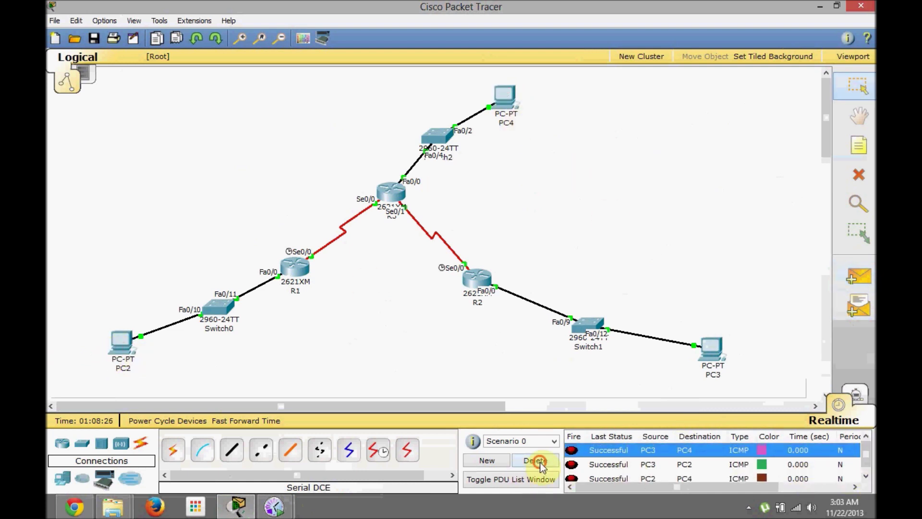
{"action": "left_click", "coordinate": [374, 333]}
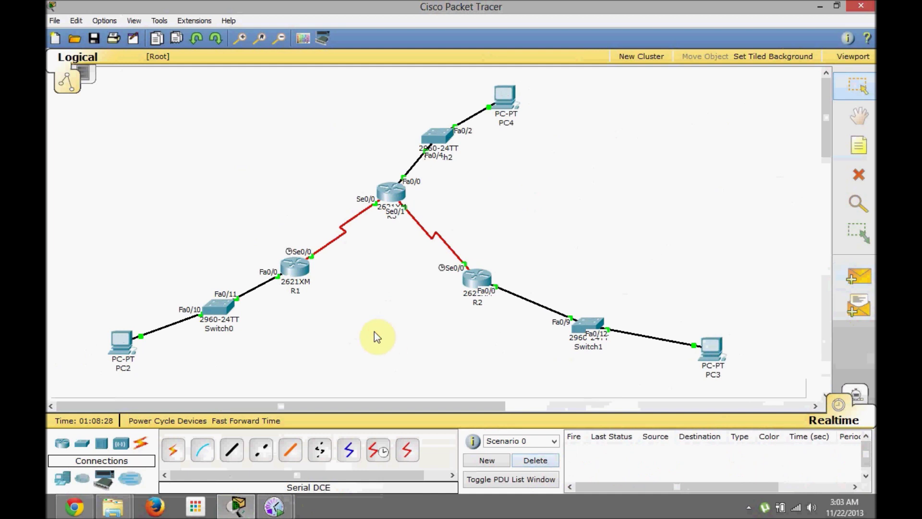